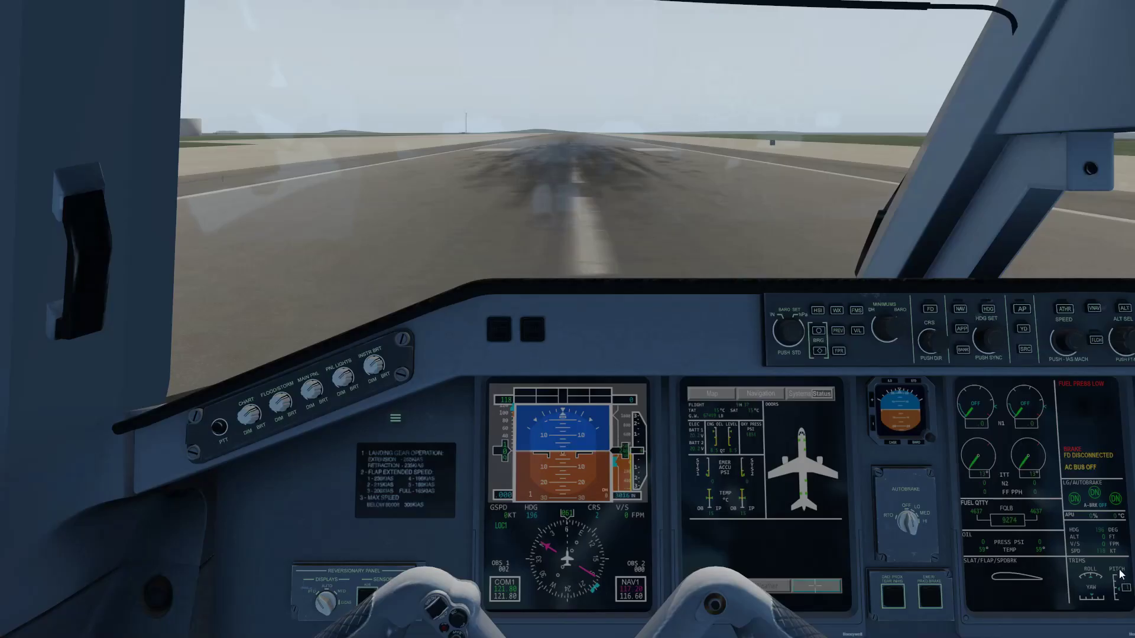
Open the WGT & BAL Load Planning window and reposition it over the cockpit view
mouse_move(14, 317)
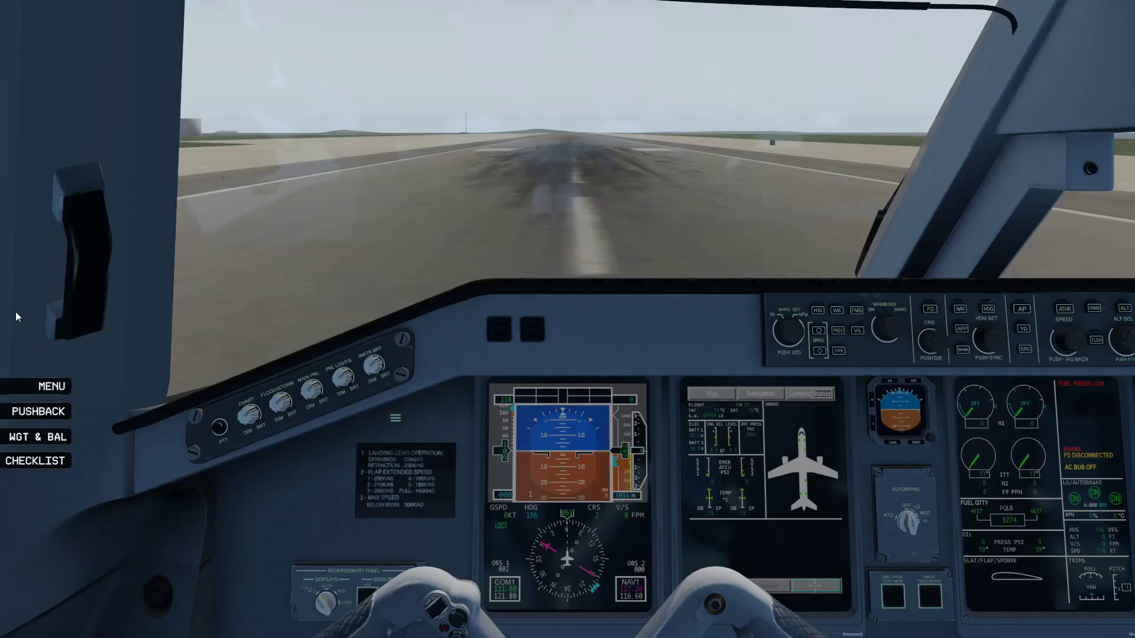
left_click(23, 438)
left_click_drag(412, 343, 442, 151)
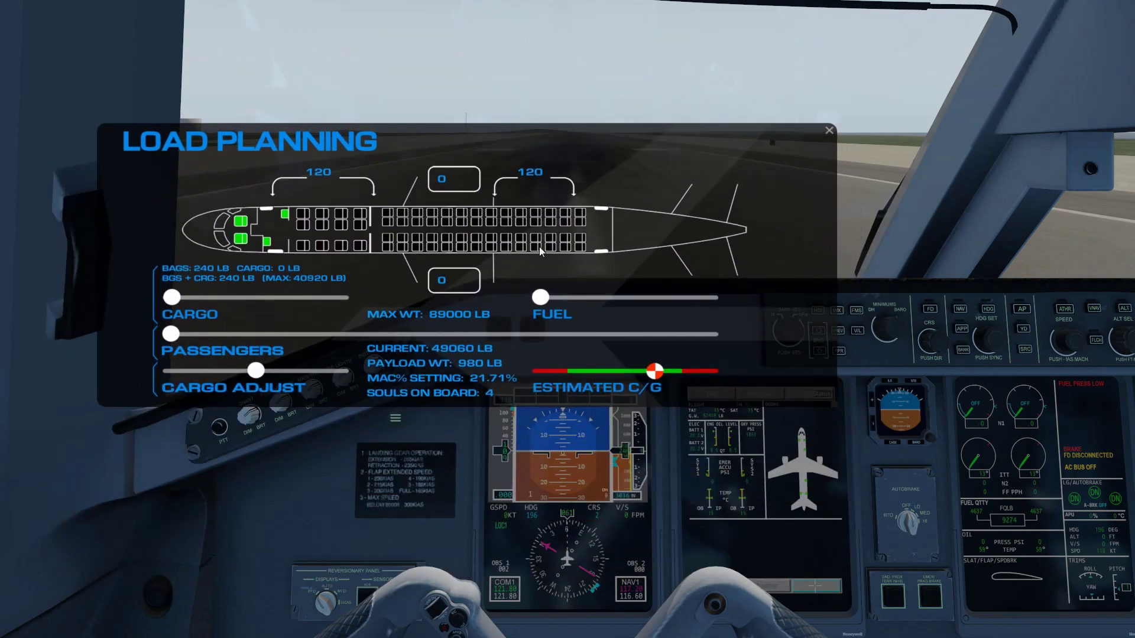
left_click_drag(761, 256, 842, 363)
left_click_drag(837, 418, 779, 304)
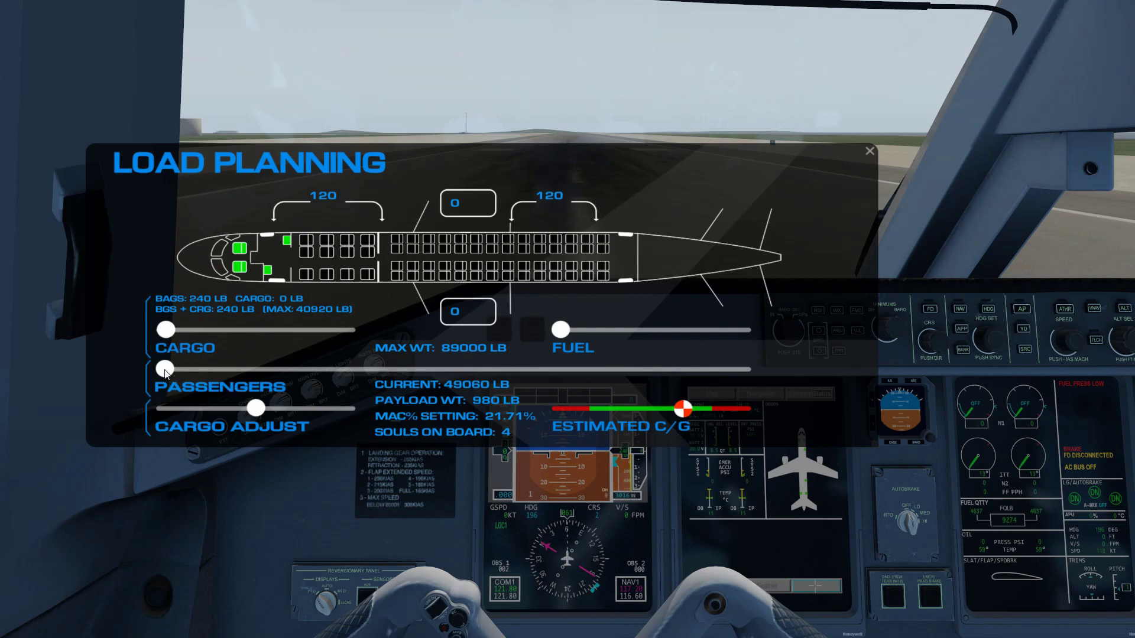
Try passenger loads and about 39940 lb of cargo, shift the cargo balance, then reduce cargo again
left_click_drag(167, 371, 117, 361)
left_click_drag(160, 330, 380, 344)
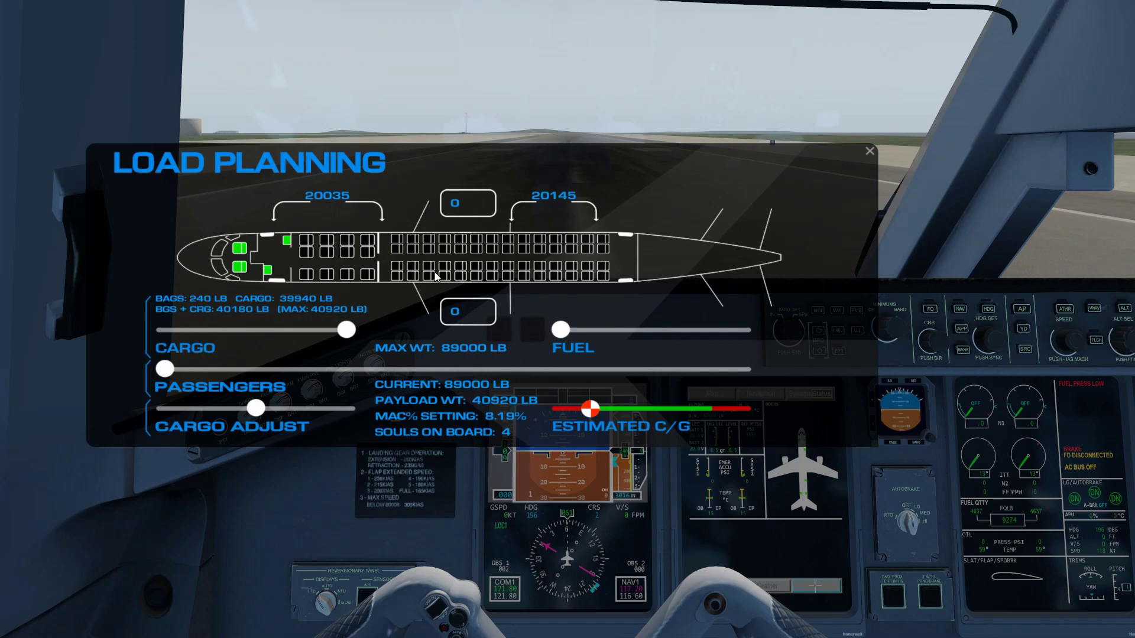
mouse_move(256, 407)
left_mouse_down()
mouse_move(273, 406)
mouse_move(248, 406)
mouse_move(261, 404)
mouse_move(249, 403)
mouse_move(269, 377)
left_mouse_up()
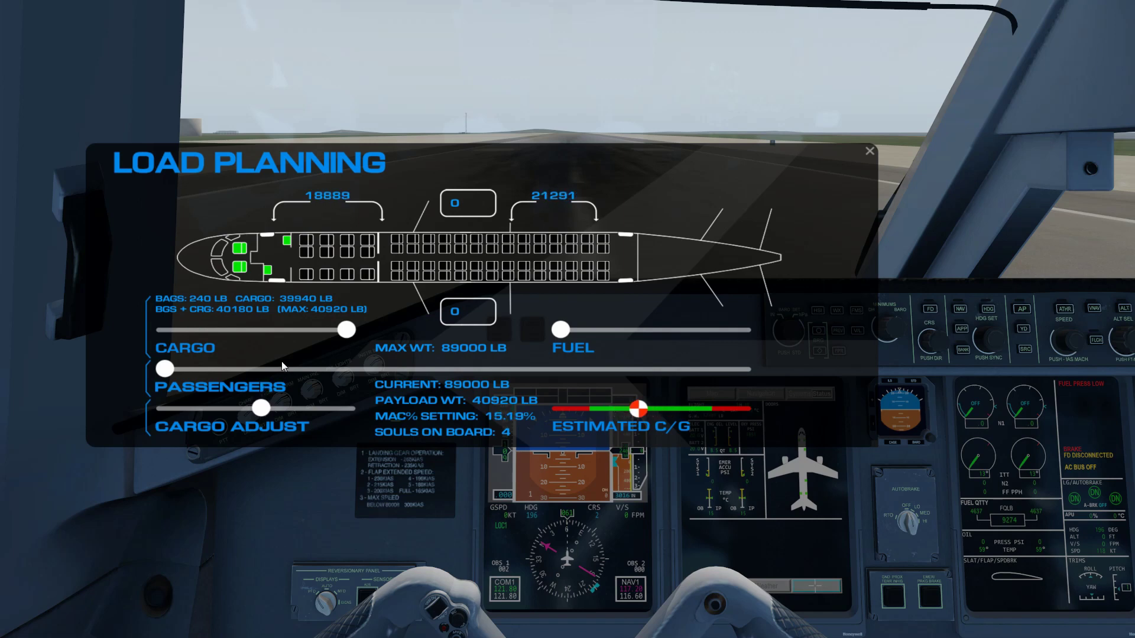
left_click_drag(328, 328, 135, 319)
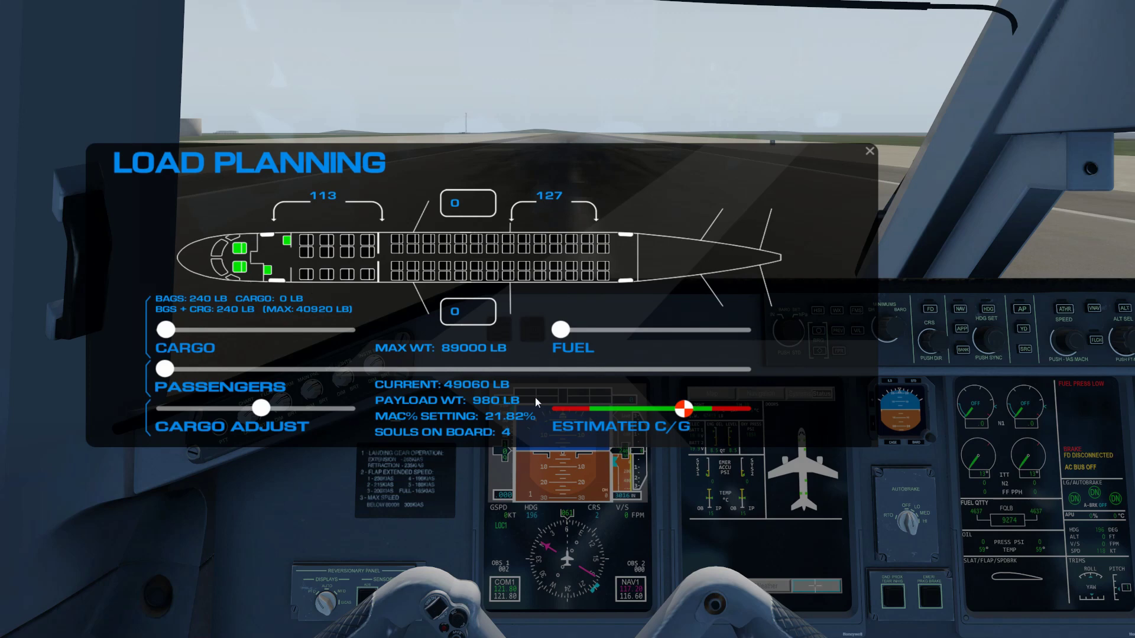
Load 65 souls on board and 7992 lb of fuel per side
left_click_drag(178, 370, 732, 375)
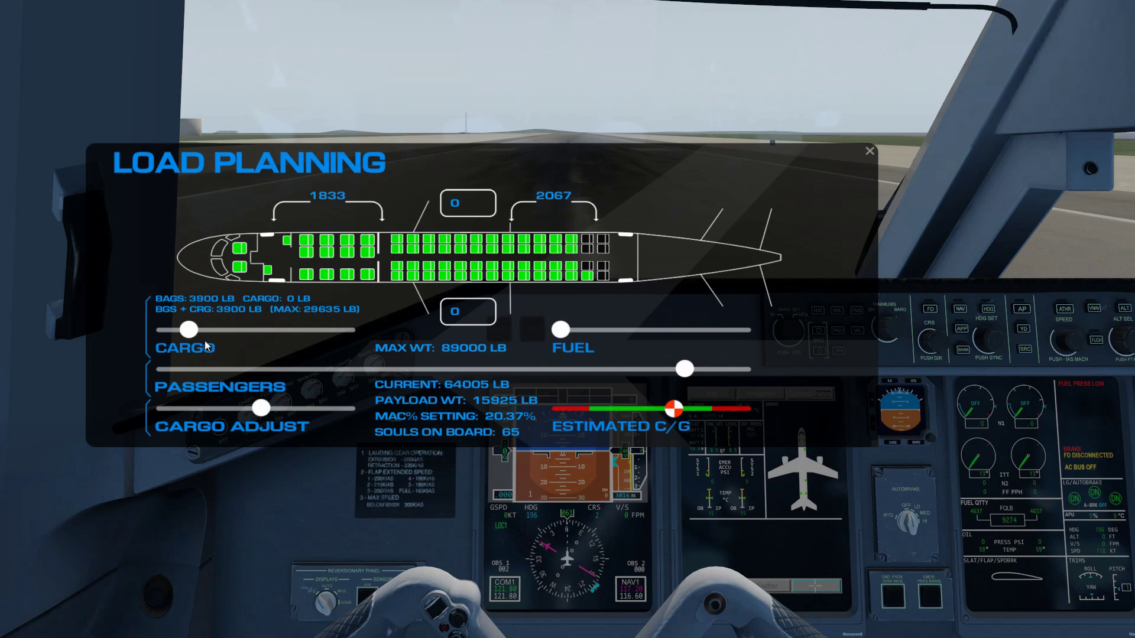
left_click_drag(564, 333, 707, 336)
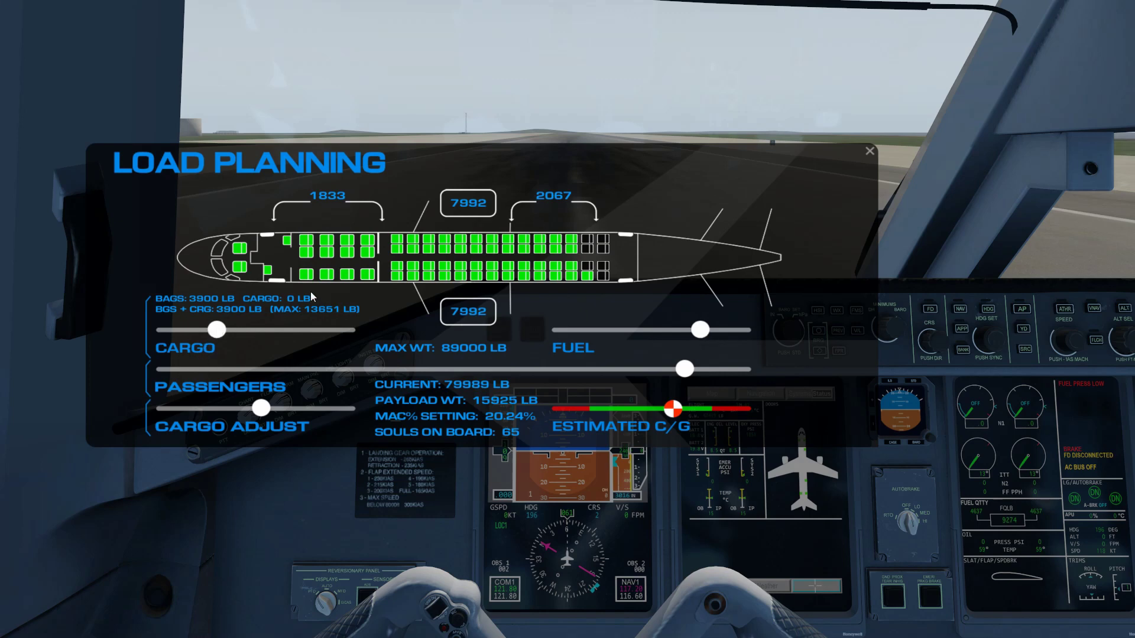
Load 3451 lb of cargo and shift it forward for a 14.28% MAC setting
left_click_drag(222, 331, 273, 346)
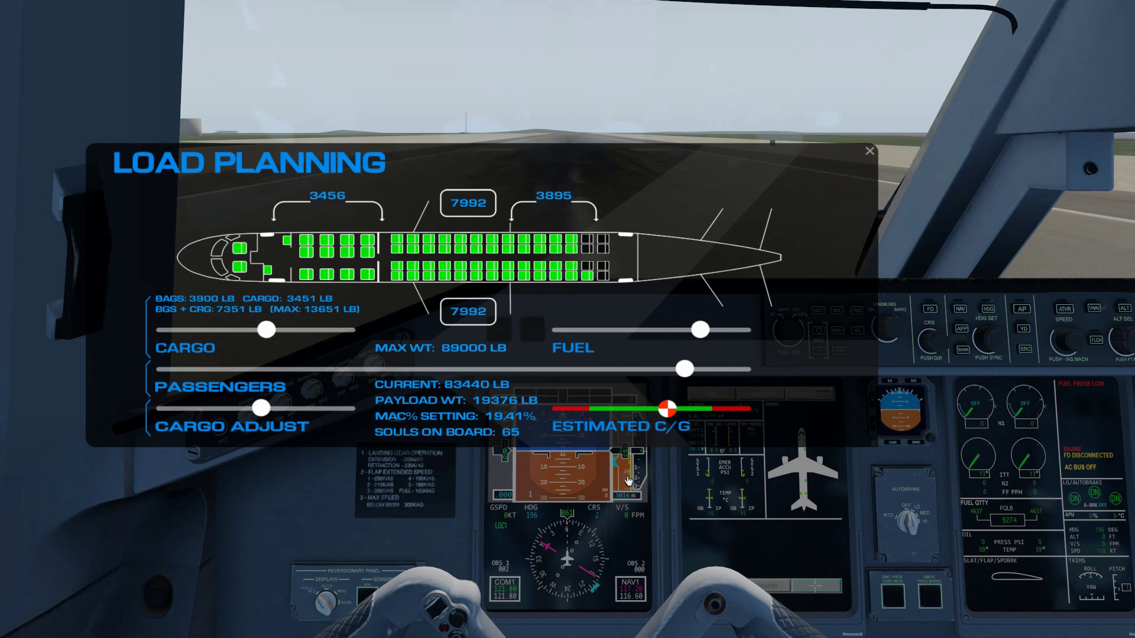
left_click_drag(261, 409, 249, 408)
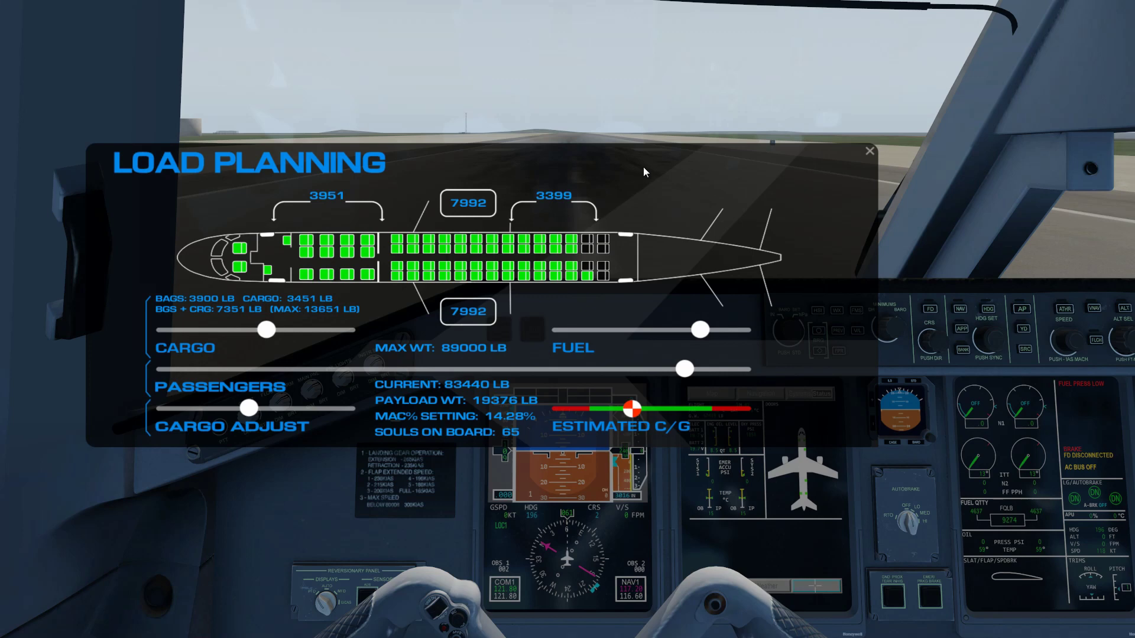
left_click_drag(643, 168, 629, 186)
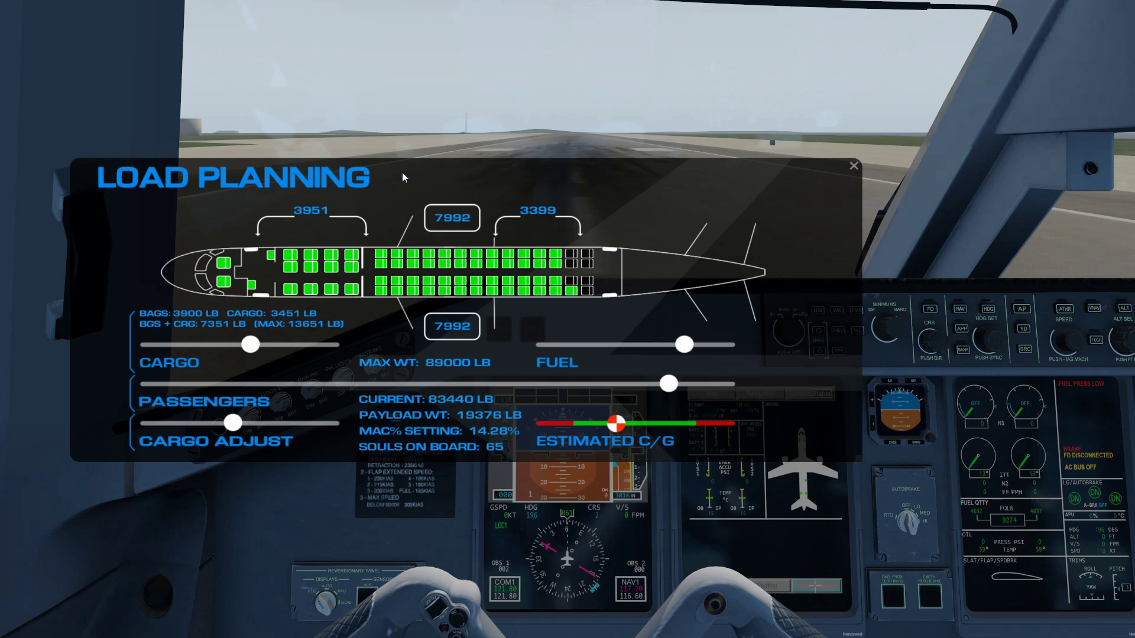
Zoom to the MCDU close-up with the Load Planning window moved to the upper right
left_click_drag(144, 210, 760, 80)
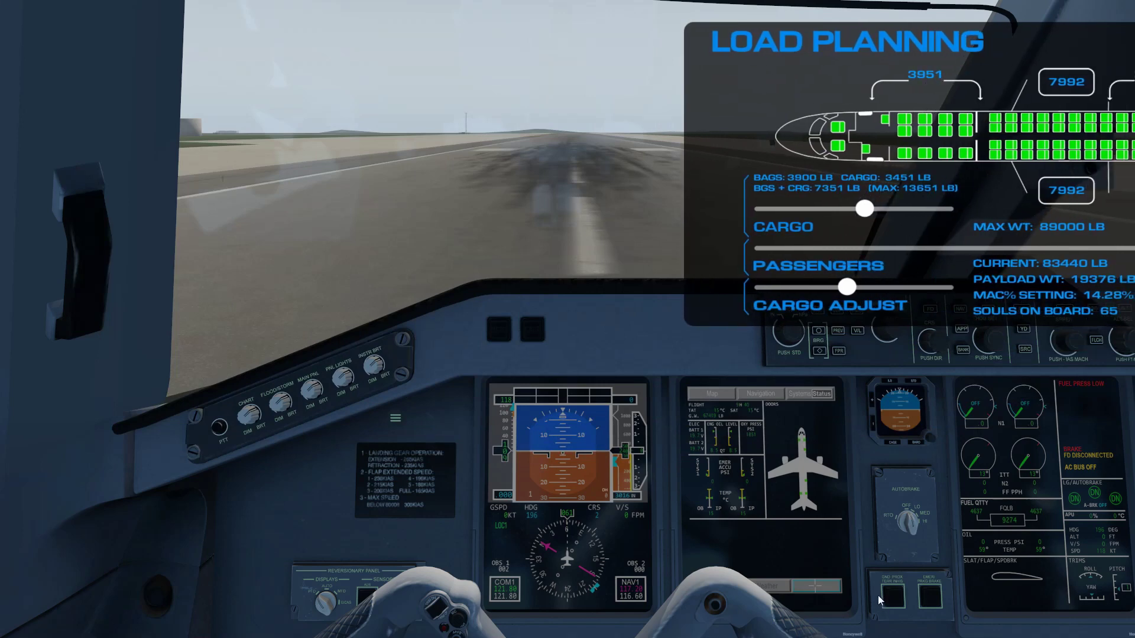
key("KP_2")
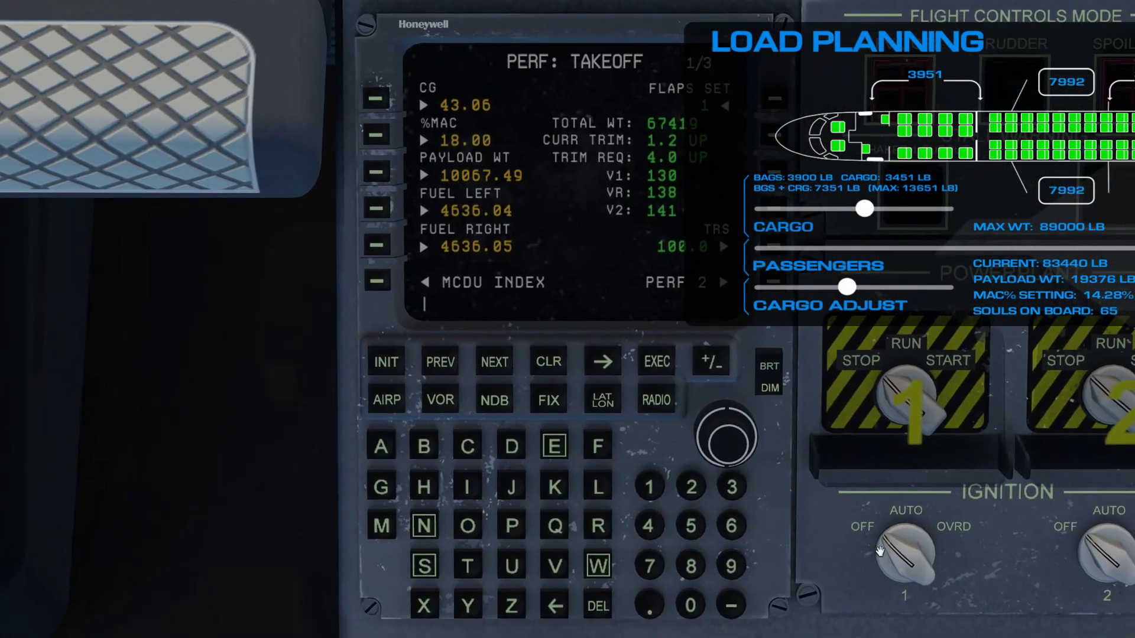
left_click_drag(780, 76, 815, 74)
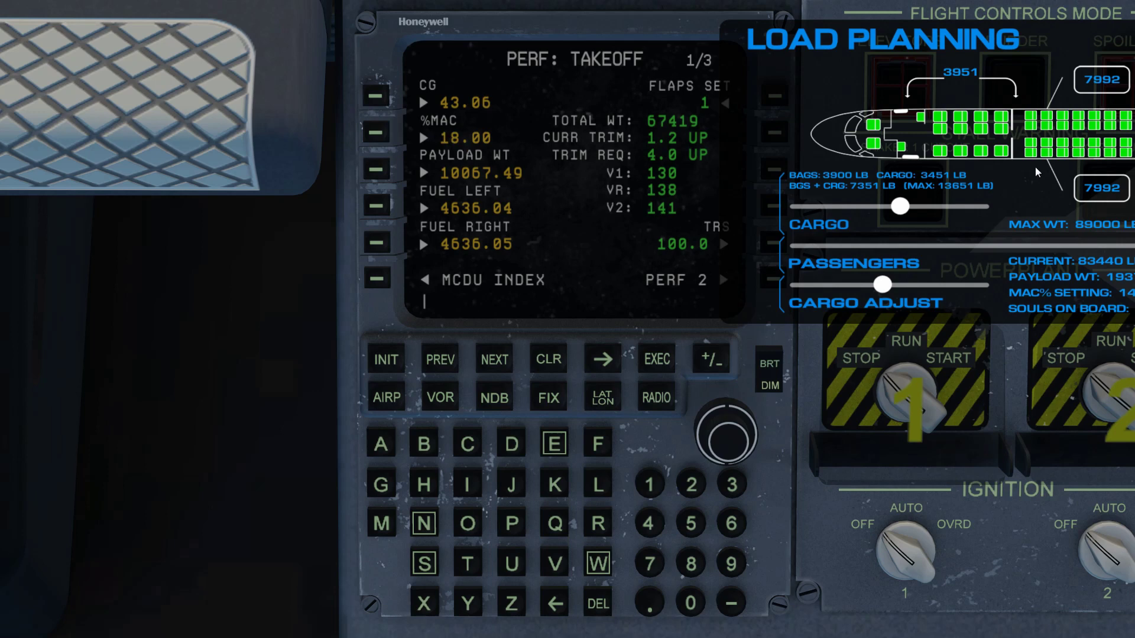
left_click_drag(1077, 36, 1033, 30)
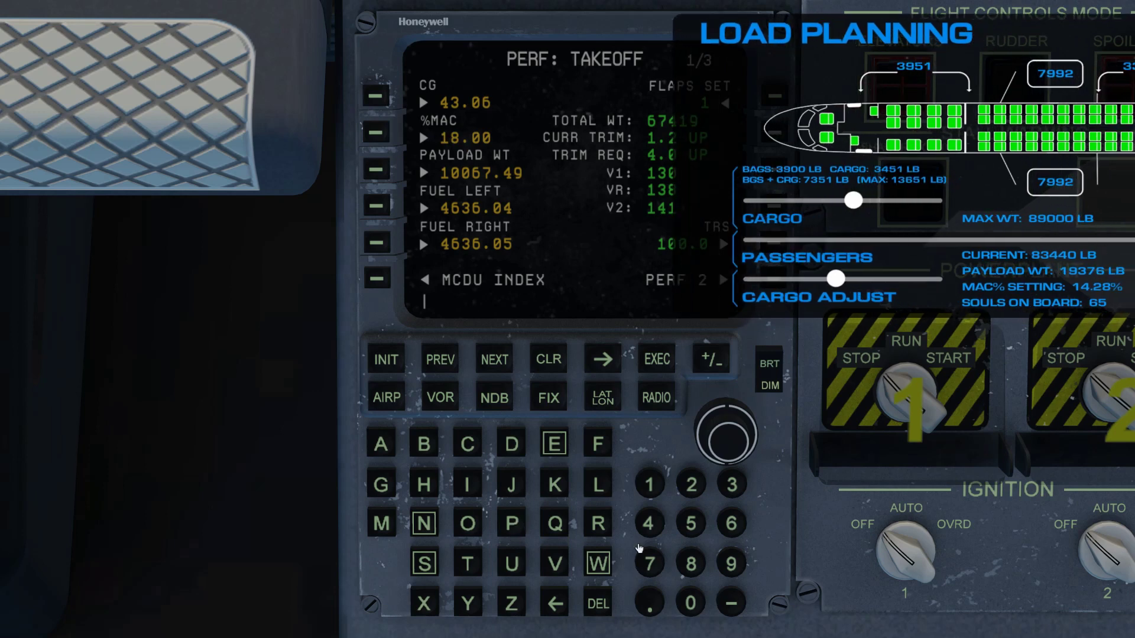
Enter 14.28 into the %MAC field on the PERF: TAKEOFF page
left_click(653, 492)
left_click(649, 527)
left_click(652, 607)
left_click(690, 496)
left_click(696, 565)
left_click(376, 132)
Enter 19376 into the PAYLOAD WT field
left_click(649, 486)
left_click(732, 564)
left_click(735, 491)
left_click(654, 563)
left_click(731, 530)
left_click(376, 170)
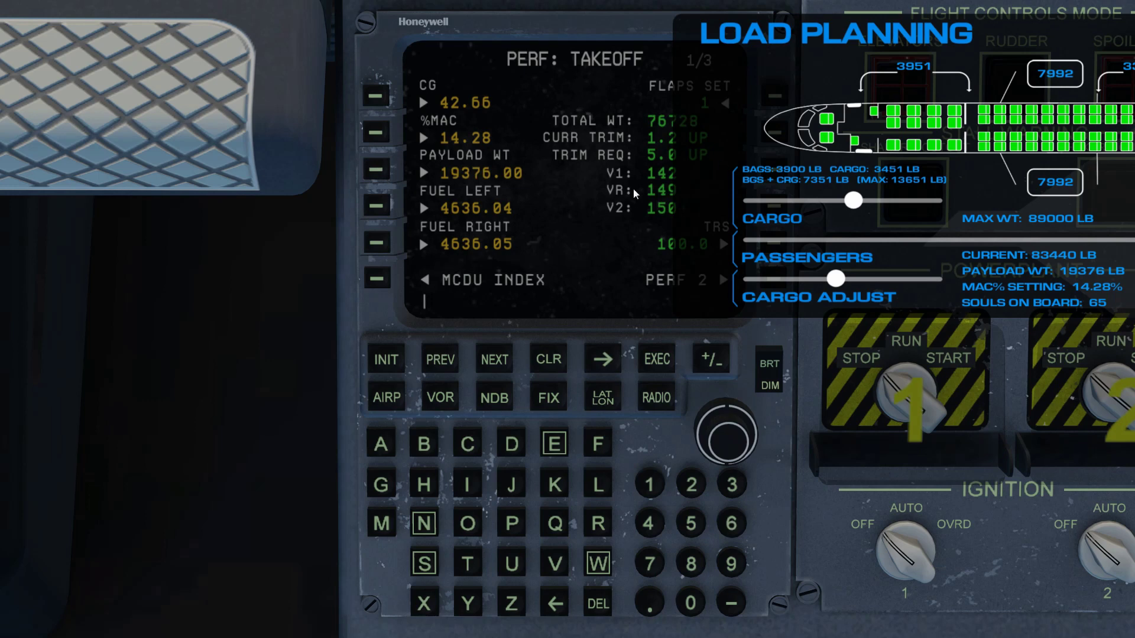
Enter 7992 into FUEL LEFT and FUEL RIGHT, then return to the forward cockpit view
left_click(660, 566)
left_click(732, 566)
left_click(732, 564)
left_click(695, 489)
left_click(377, 203)
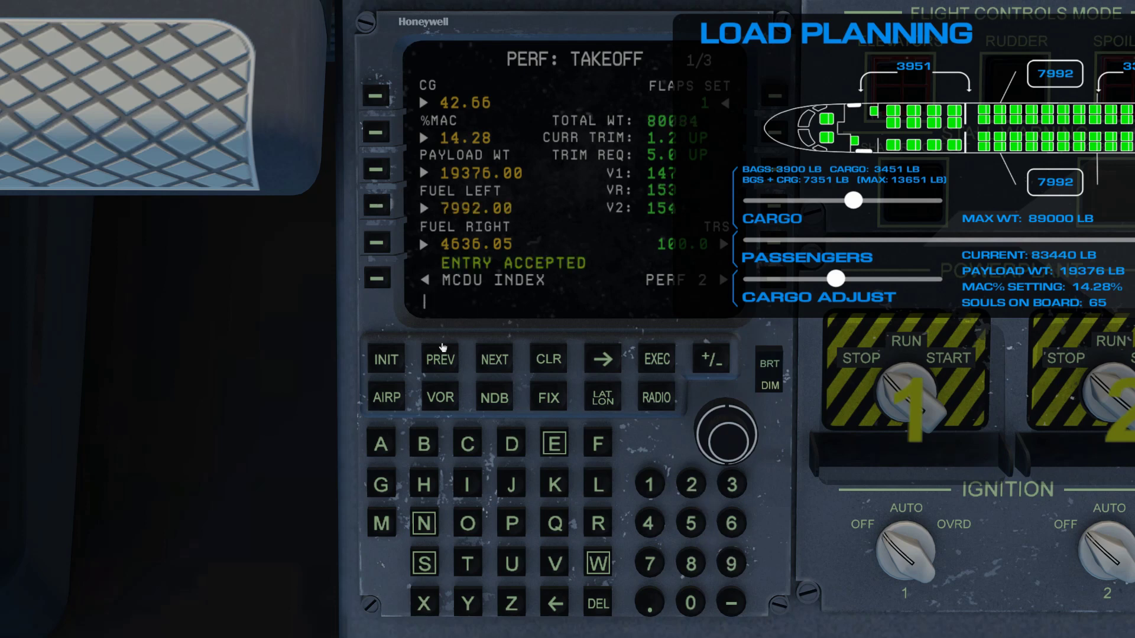
left_click(650, 564)
left_click(729, 565)
left_click(728, 565)
left_click(690, 486)
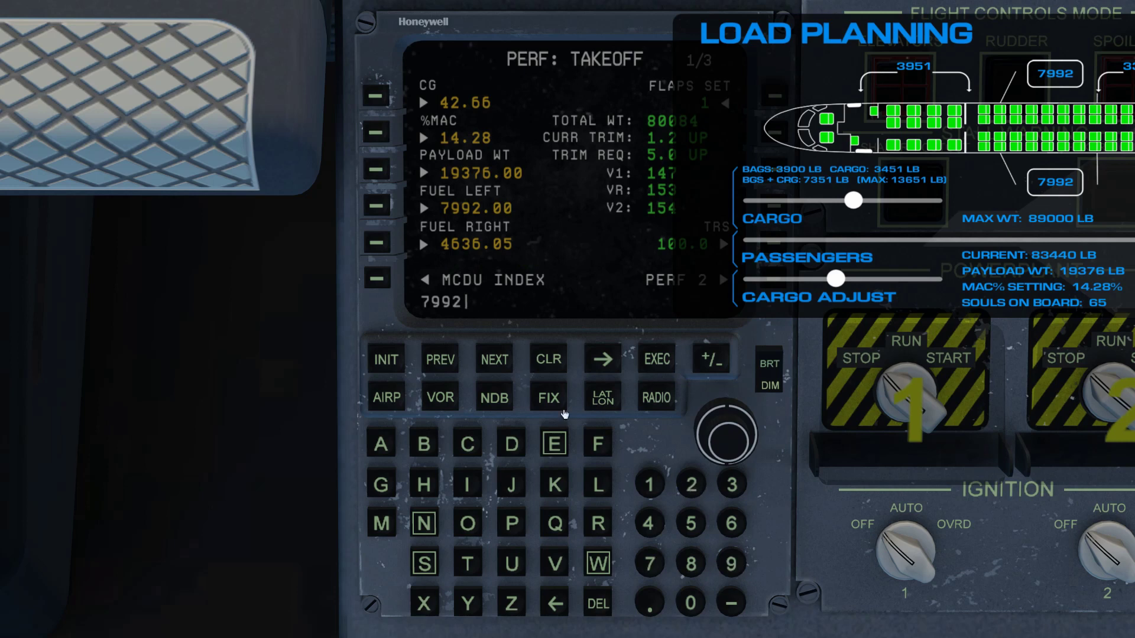
left_click(382, 243)
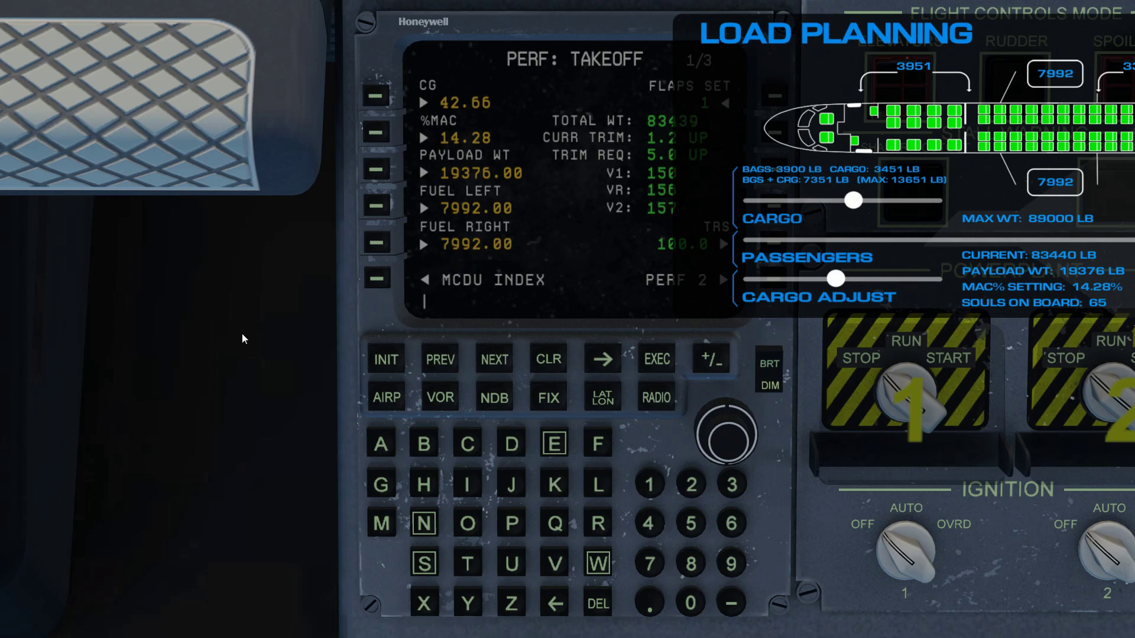
key("shift+9")
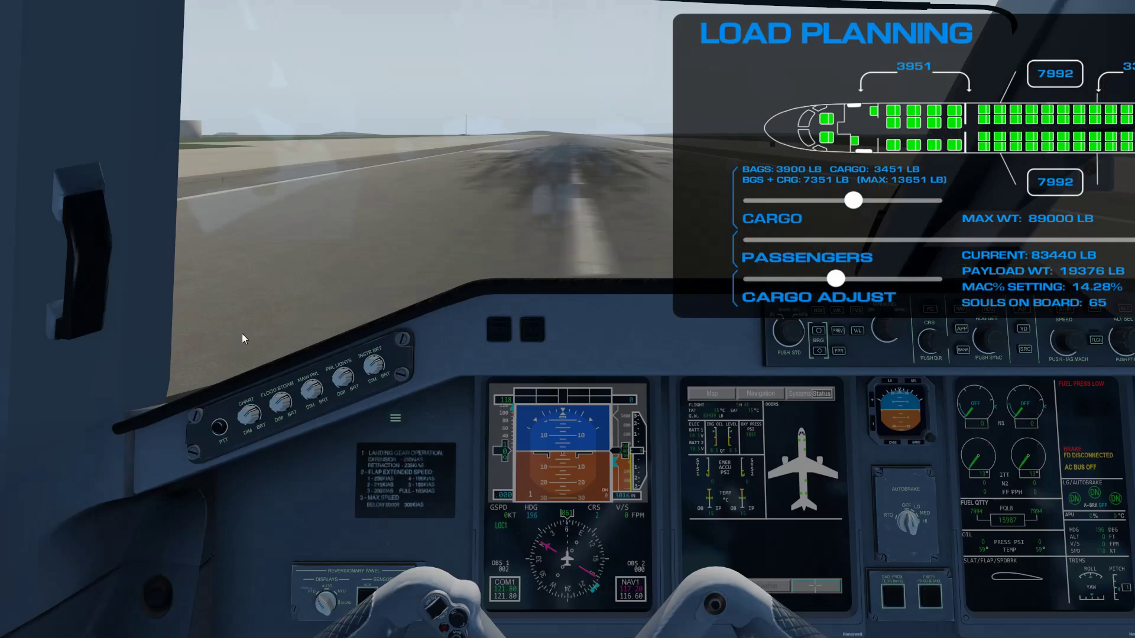
left_click_drag(1052, 40, 455, 313)
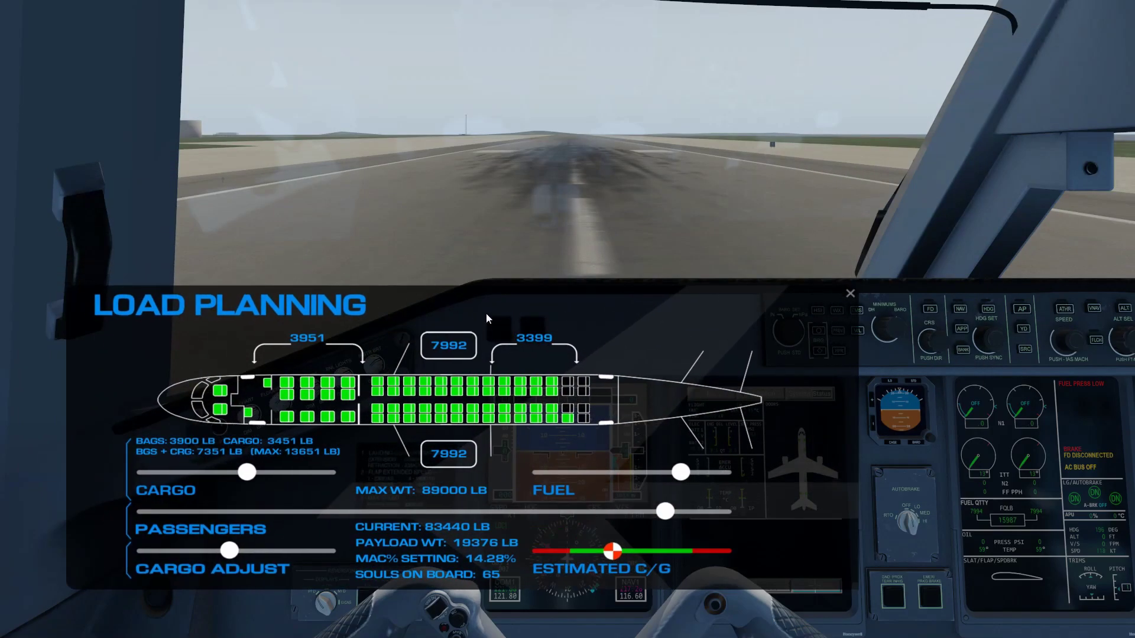